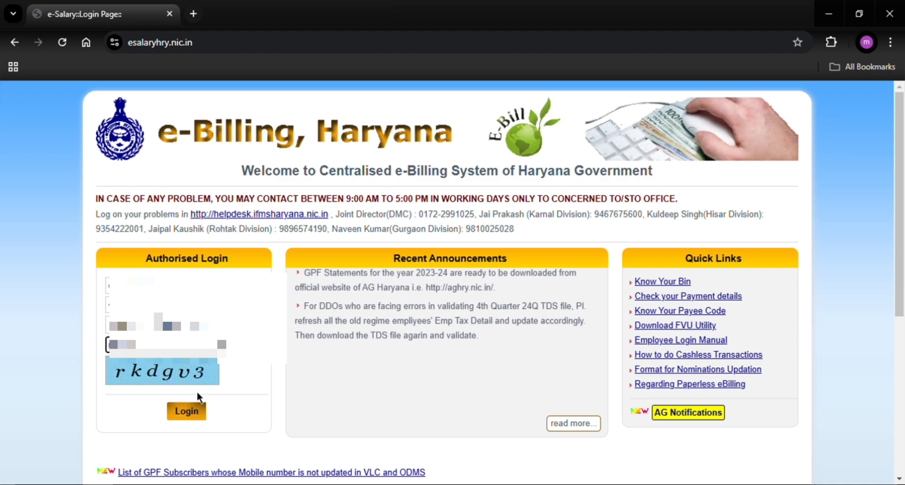
Log in to the e-Billing Haryana site and open the Add/Edit Deduction Detail page, acknowledging its notice
click(207, 426)
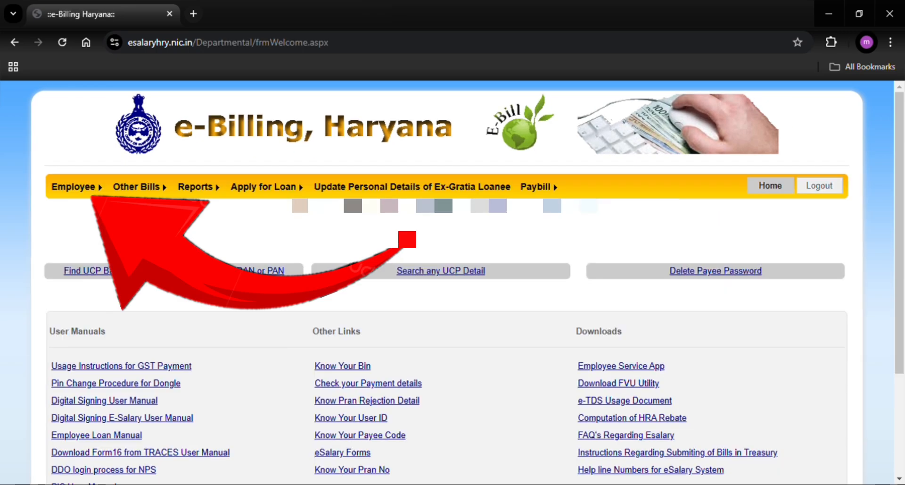
mouse_move(83, 189)
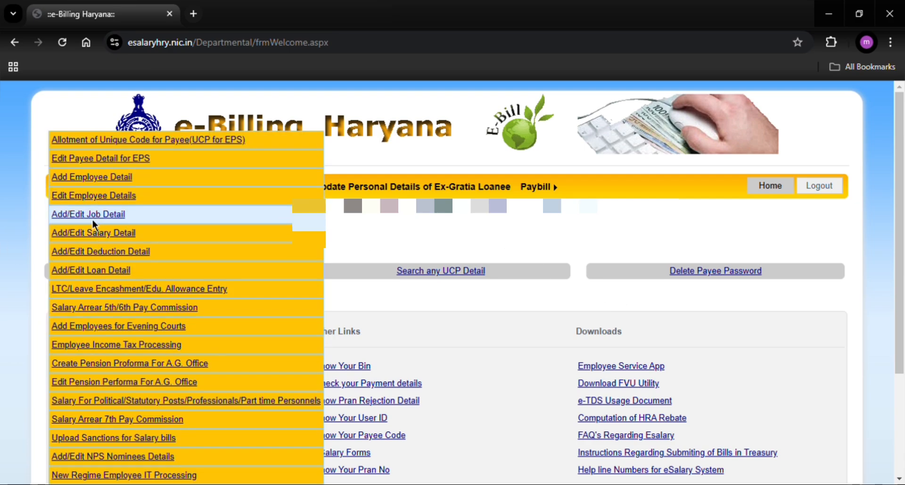
click(122, 259)
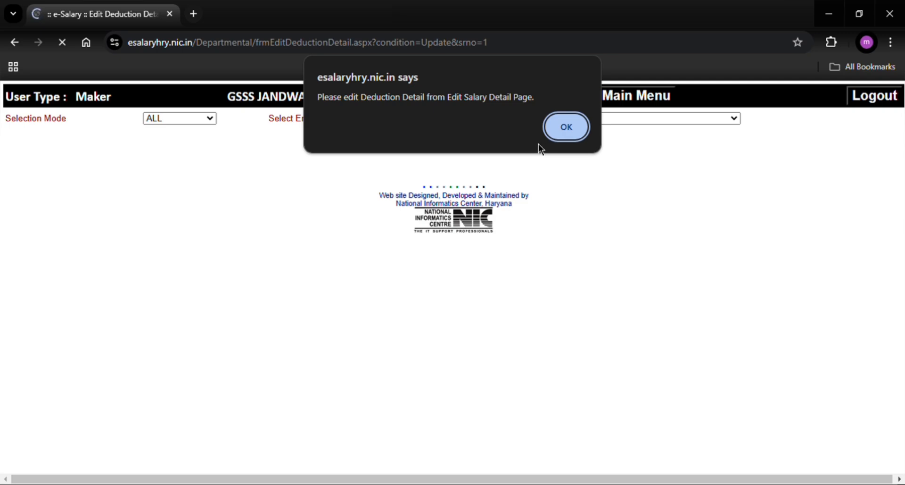
click(560, 136)
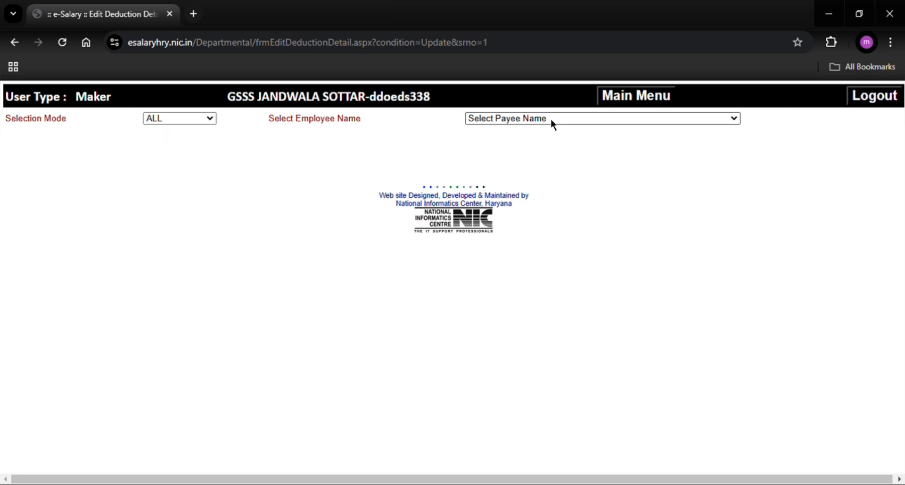
Load the deductions form of the JBT employee and enter 5000 as the Income Tax Deduction
click(523, 225)
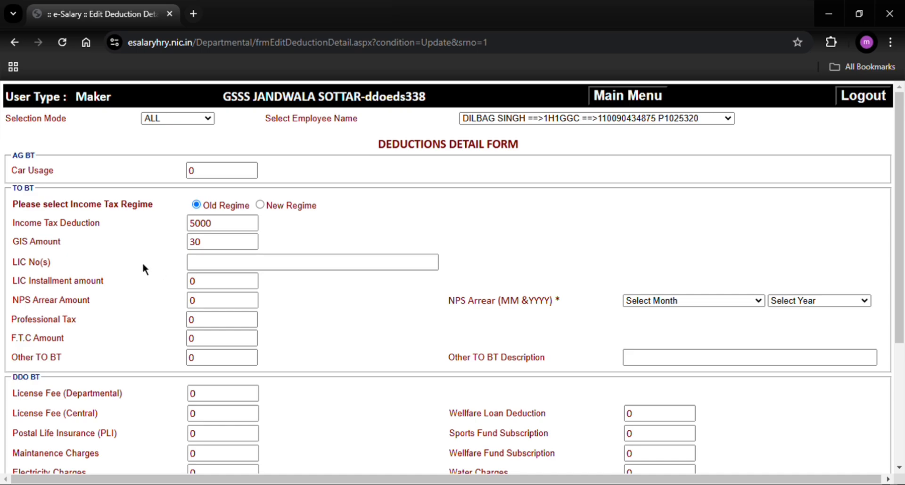
click(235, 228)
key(BackSpace)
key(BackSpace)
key(BackSpace)
key(BackSpace)
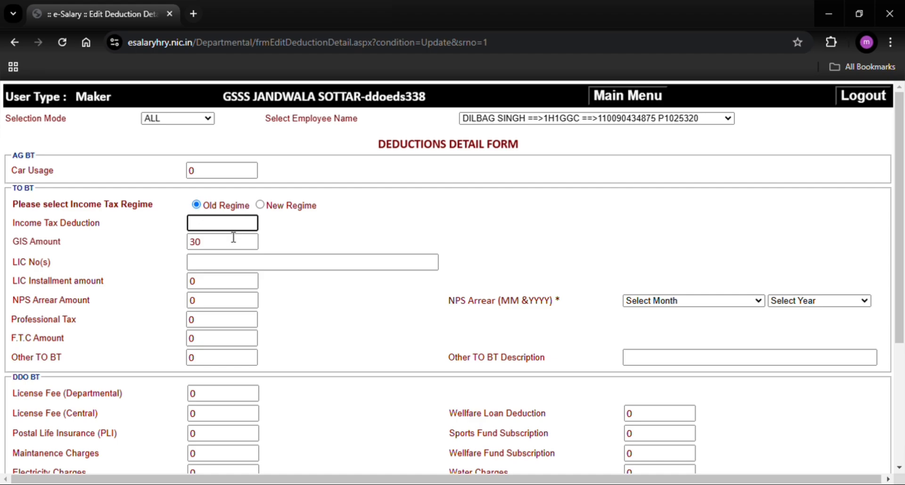
text(5000)
Review the remaining deduction fields and submit the deductions update for this employee
scroll(898, 307, down, 2)
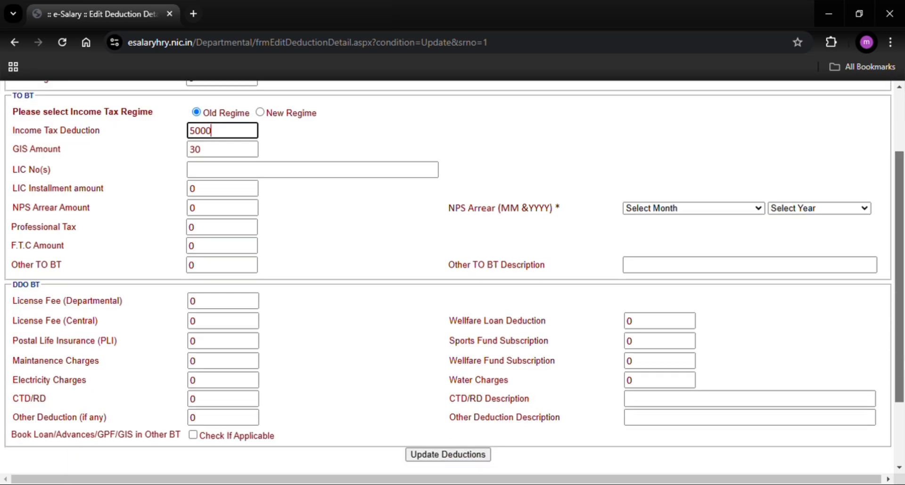
scroll(889, 344, up, 1)
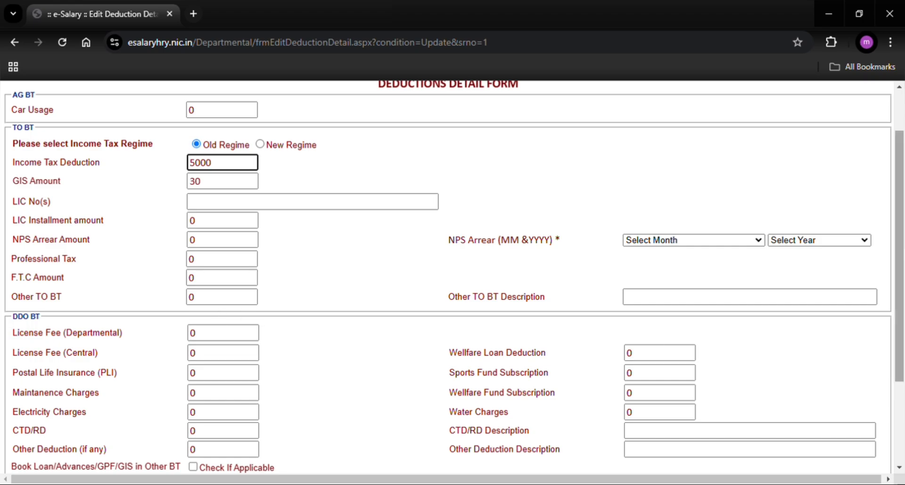
scroll(901, 283, down, 1)
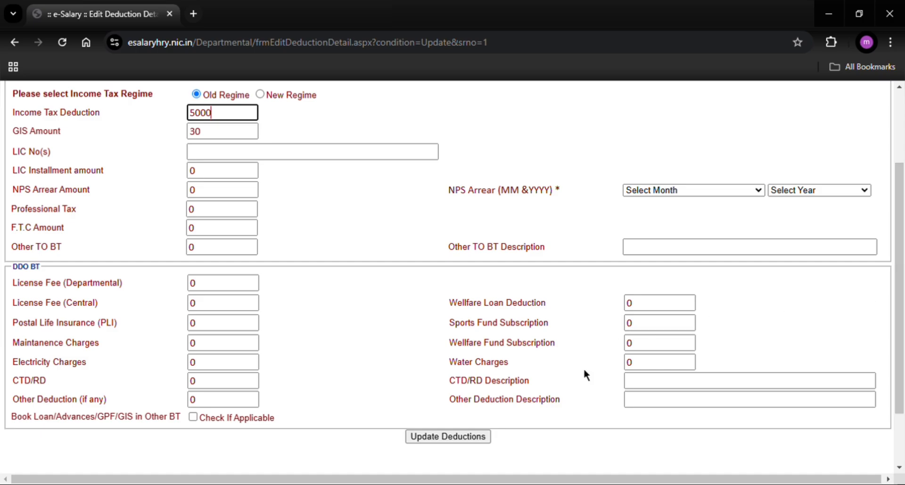
click(468, 437)
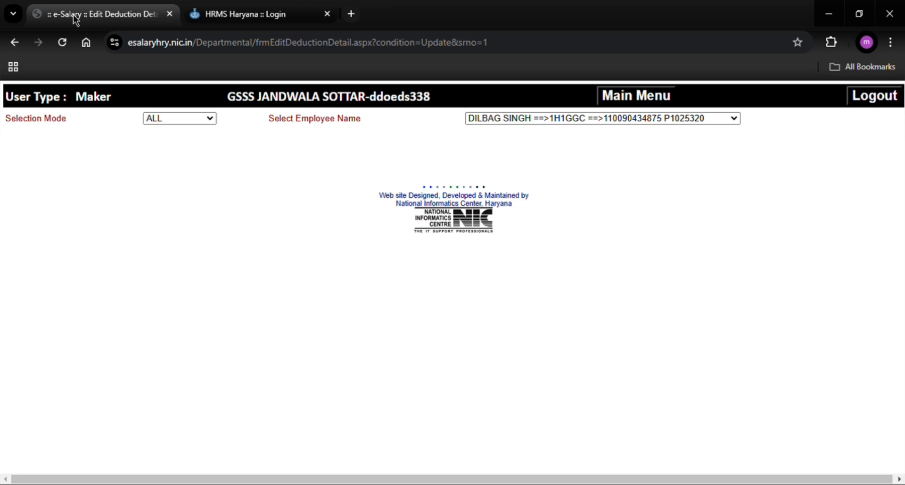
Switch to the HRMS Haryana site, log in as Checker and dismiss the pending joining notice
click(292, 17)
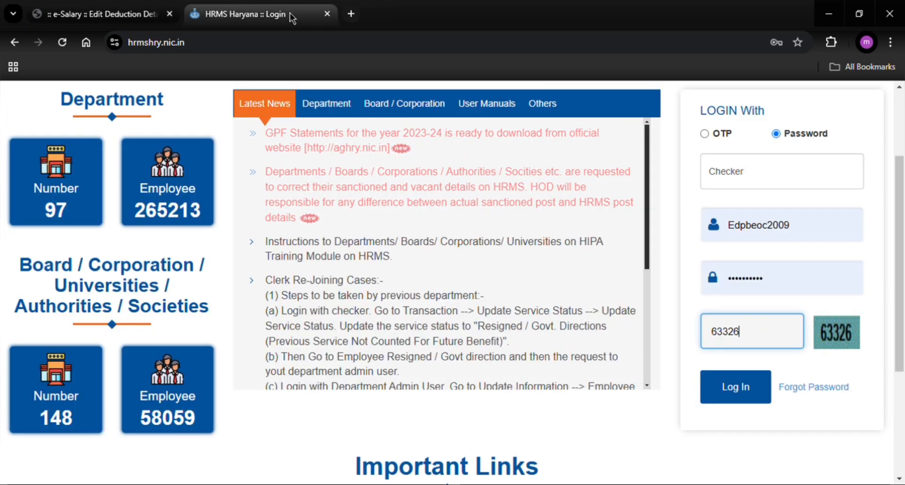
mouse_move(903, 204)
mouse_down()
mouse_move(902, 145)
mouse_move(902, 188)
mouse_up()
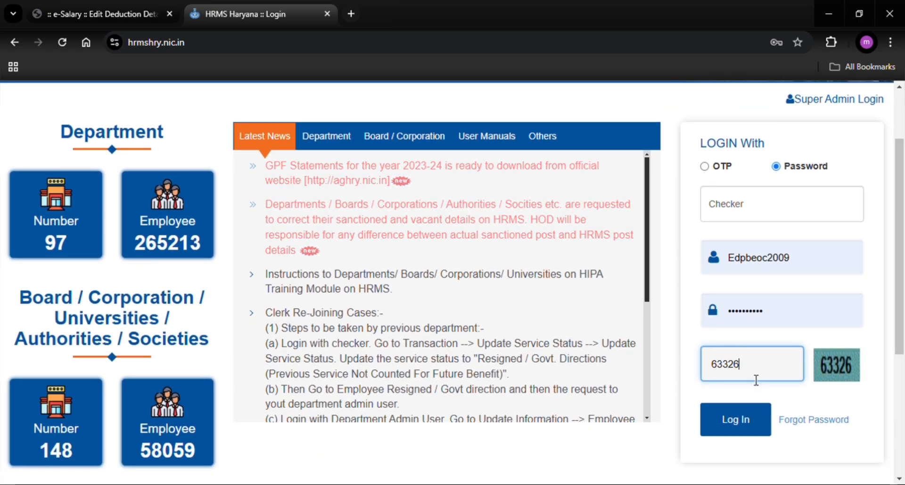
click(750, 424)
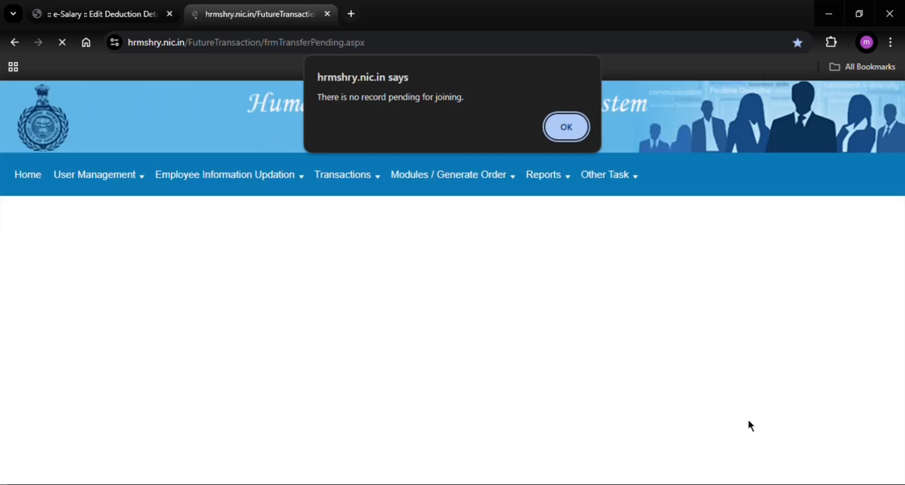
click(571, 128)
Open the Salary Generation page in HRMS and keep the record type as Pending for October 2024
mouse_move(359, 176)
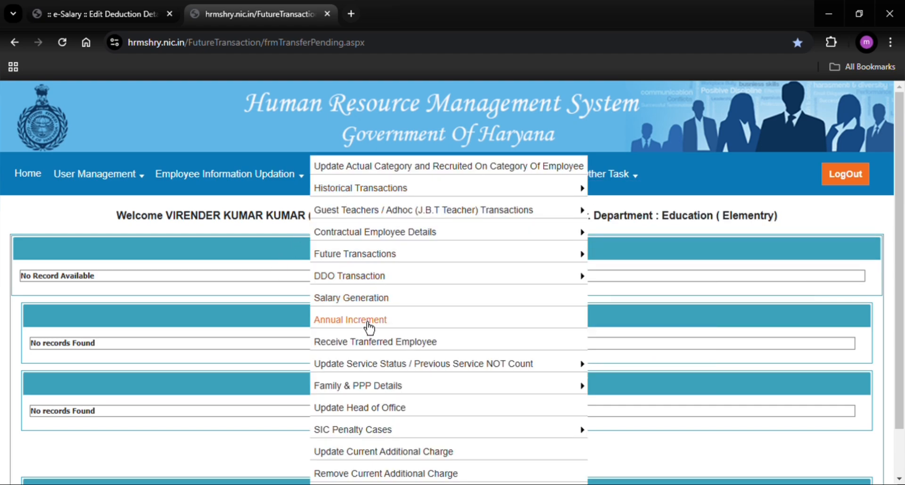
click(368, 302)
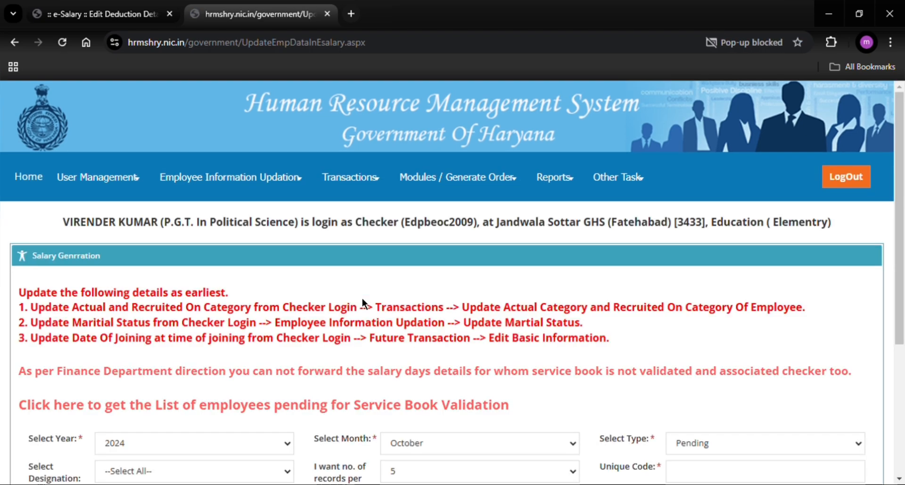
scroll(895, 256, down, 3)
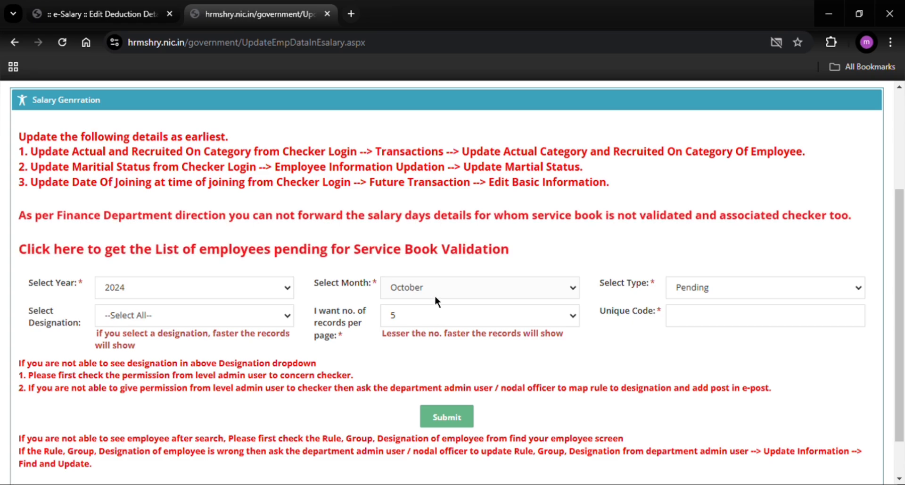
click(778, 290)
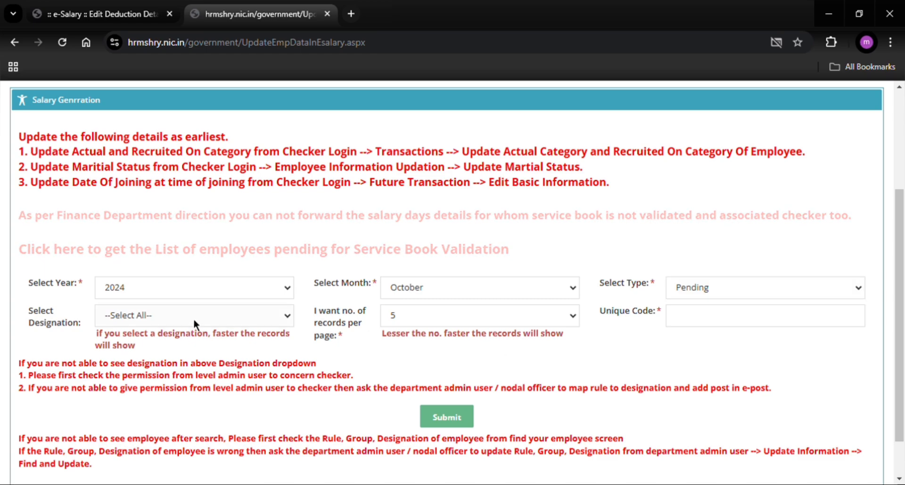
Submit the salary record search for the J.B.T Teacher designation with 25 records per page
click(224, 233)
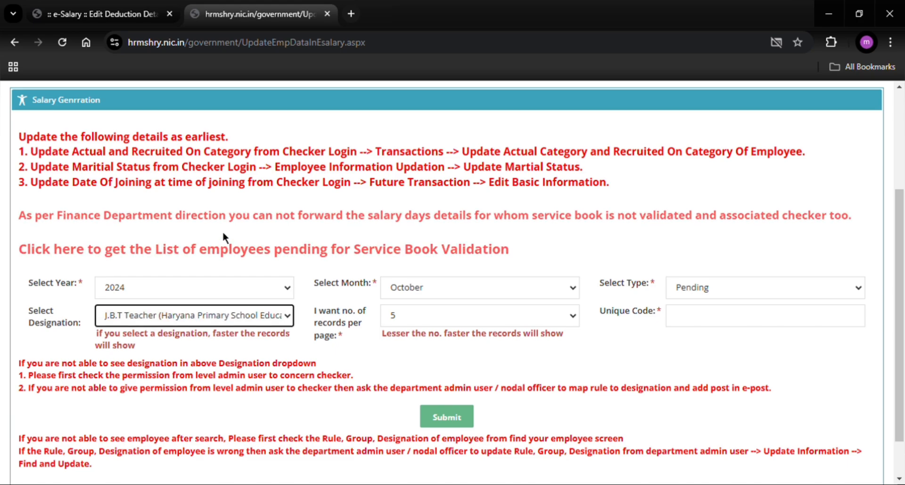
click(265, 327)
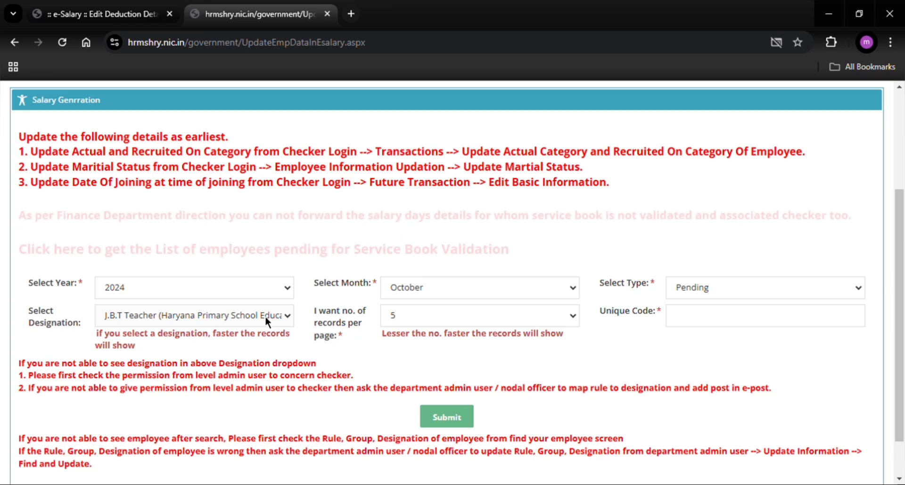
click(266, 318)
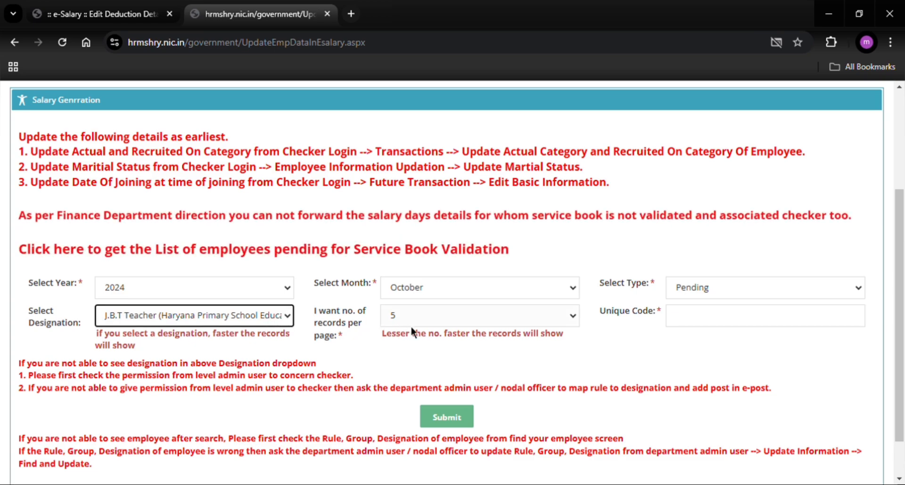
click(429, 315)
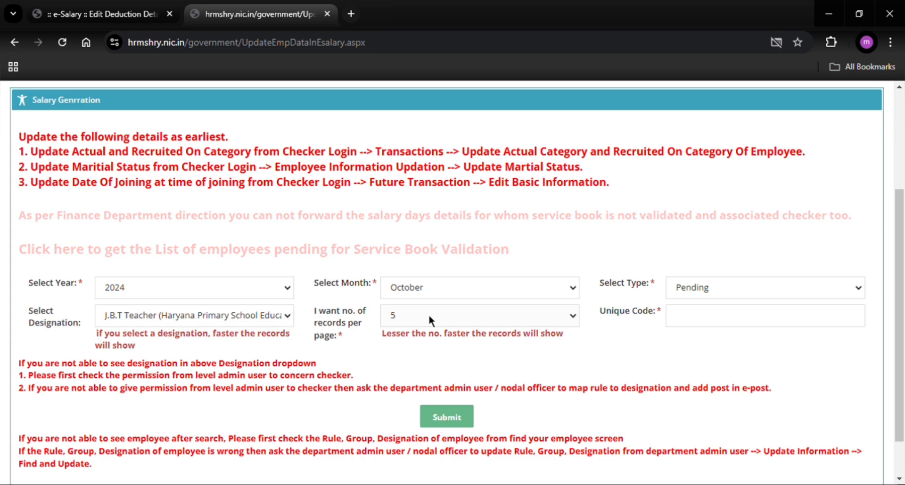
click(405, 369)
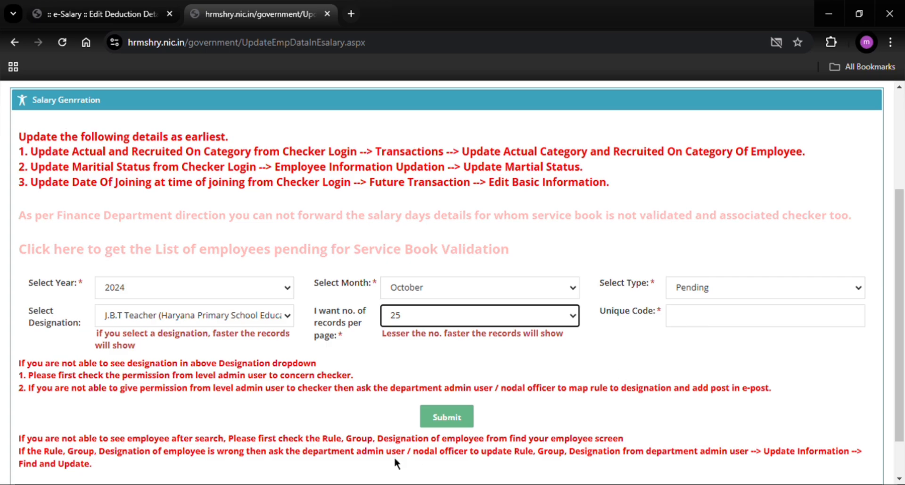
click(446, 422)
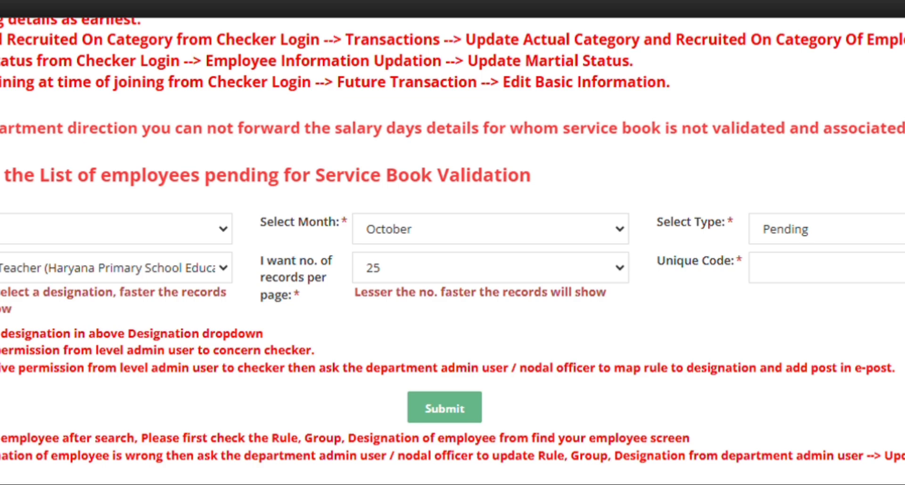
scroll(453, 250, up, 5)
scroll(453, 250, up, 2)
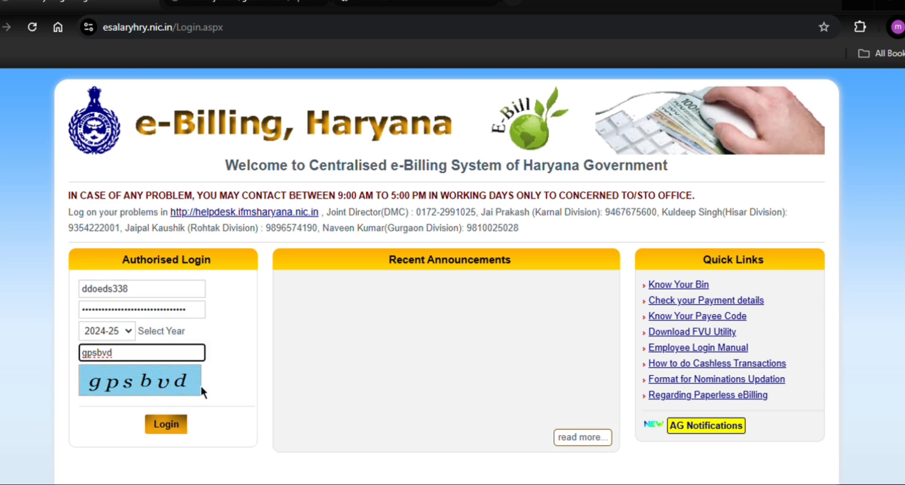
Switch to the e-Billing Haryana site, log in as Checker/DDO and open the Generate PayBill page
click(168, 429)
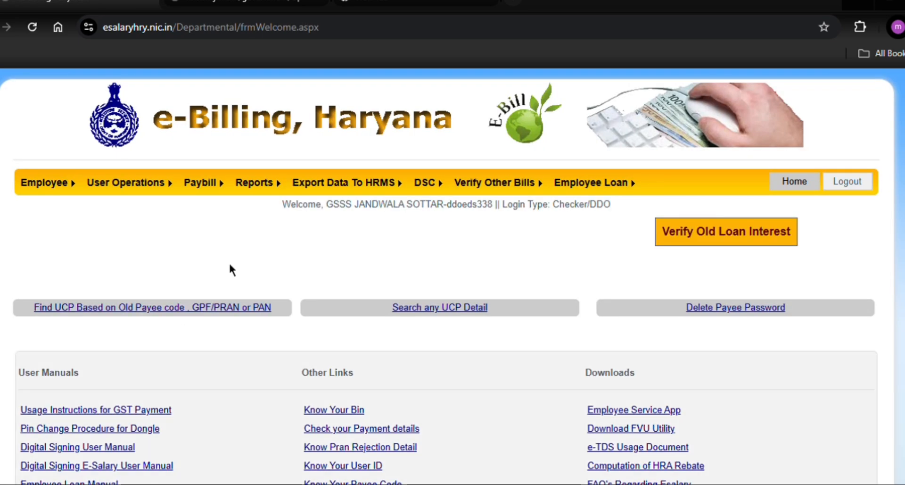
mouse_move(232, 178)
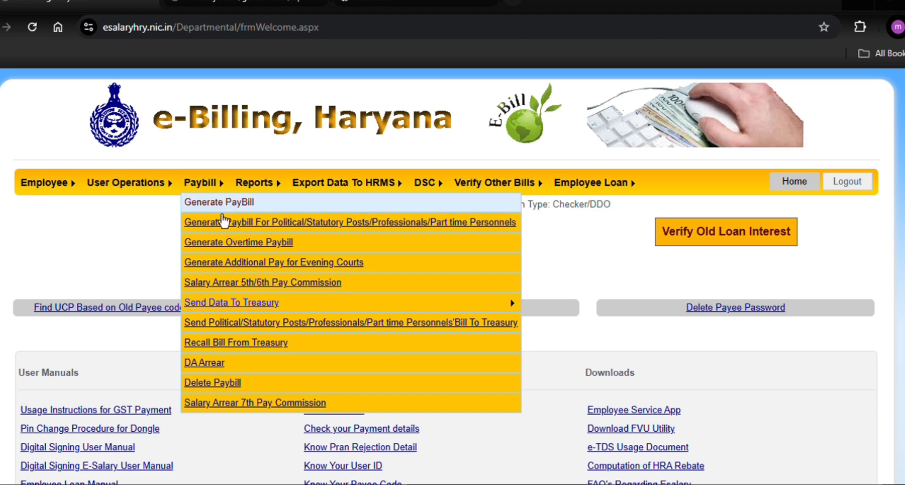
click(214, 204)
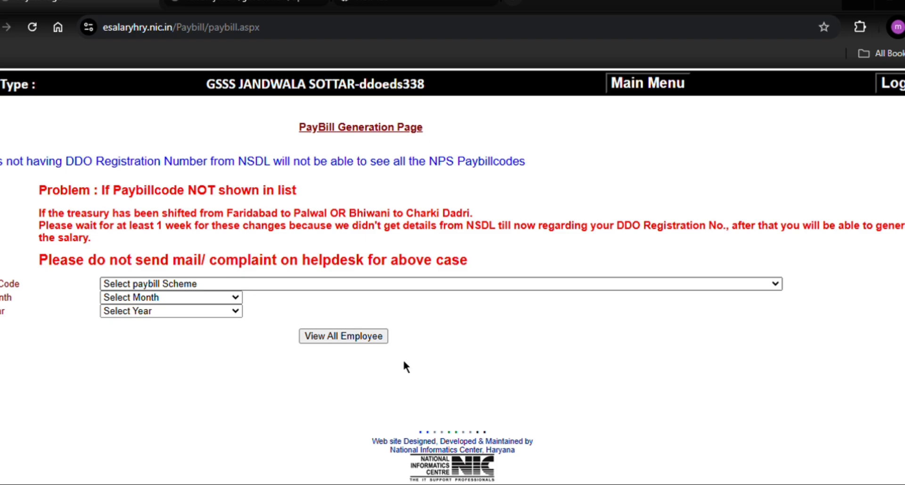
List all employees for the NPS-Non-Gazetted JBT paybill scheme, pay month October, pay year 2024-25
click(447, 345)
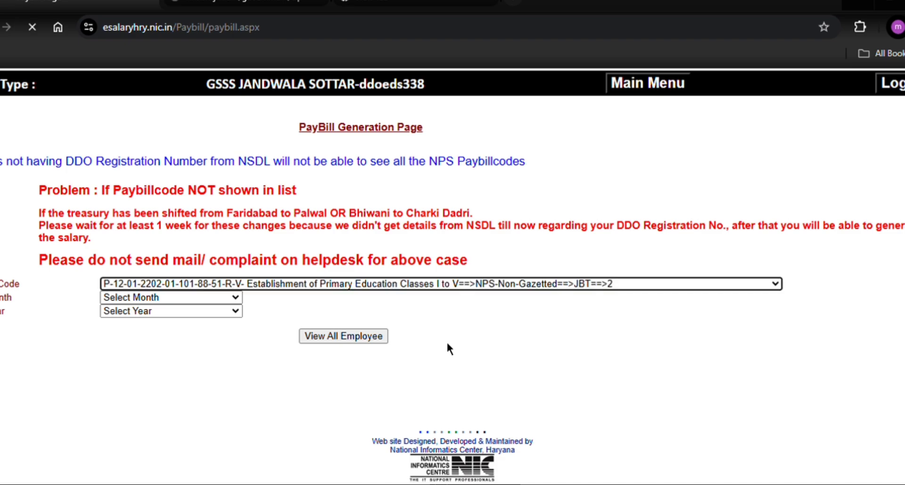
click(150, 230)
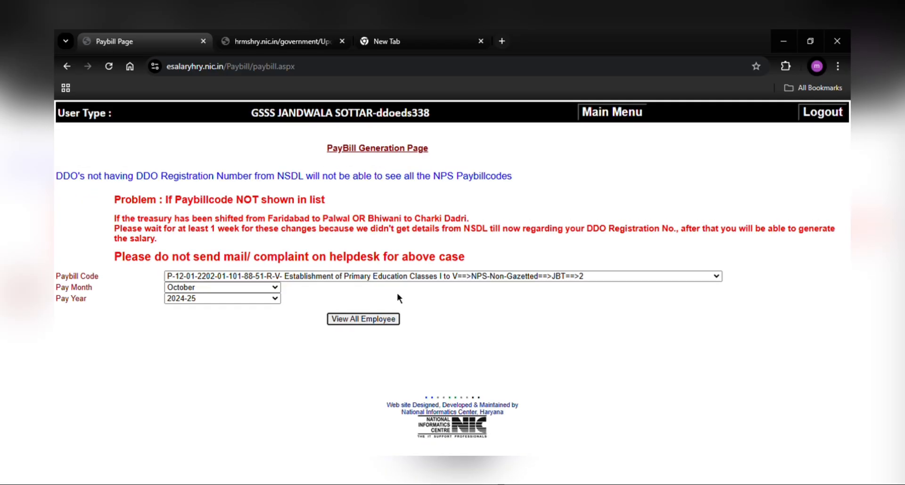
click(386, 321)
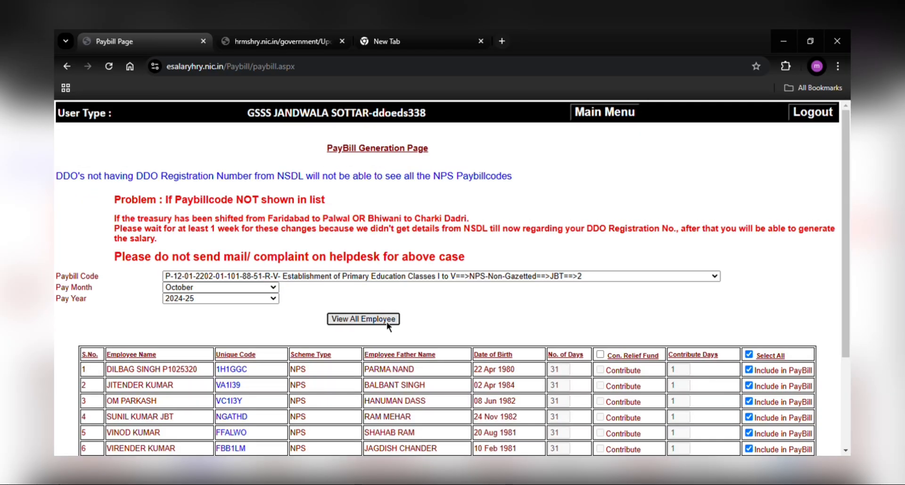
scroll(812, 284, down, 3)
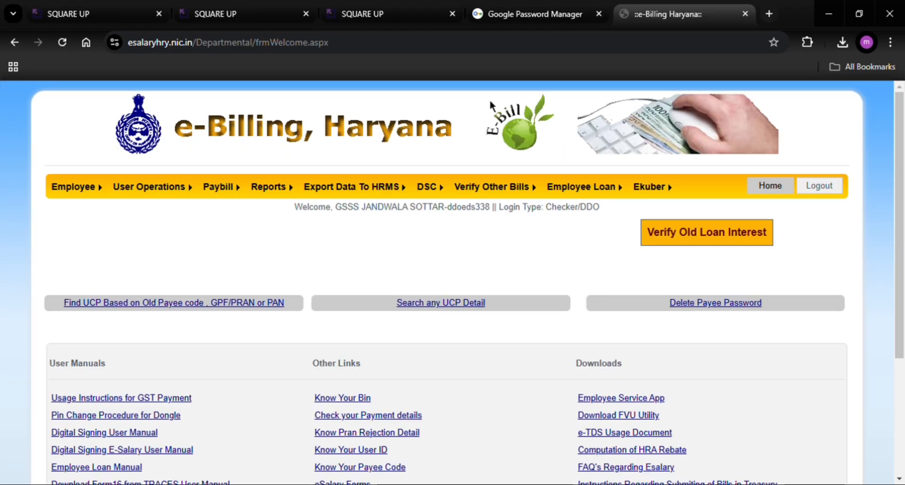
Open the Send Data To Treasury page for sending paybills with digital signatures
mouse_move(238, 189)
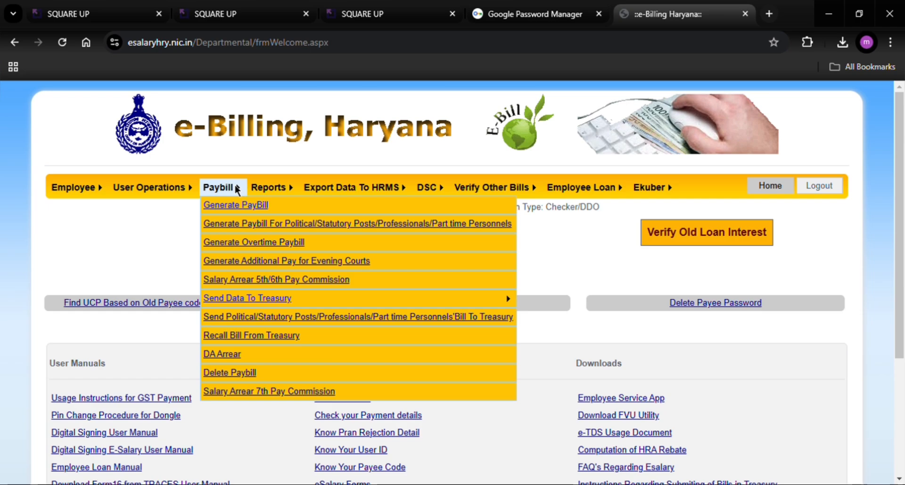
mouse_move(242, 296)
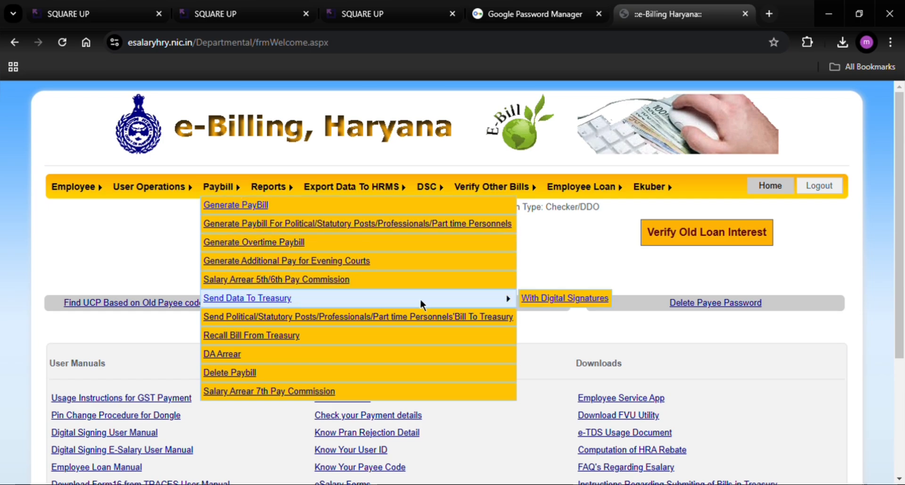
click(547, 305)
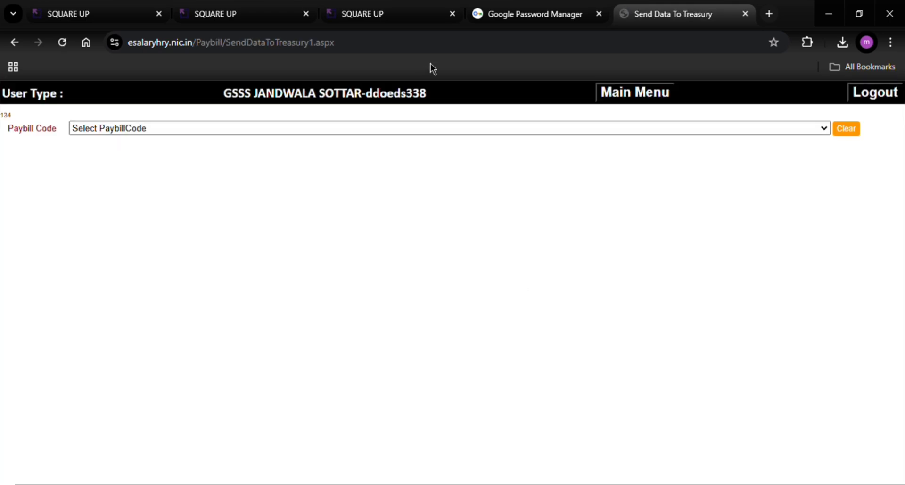
Load the NPS-Non-Gazetted JBT paybill code and try to sign and verify its October LTC bill
click(424, 217)
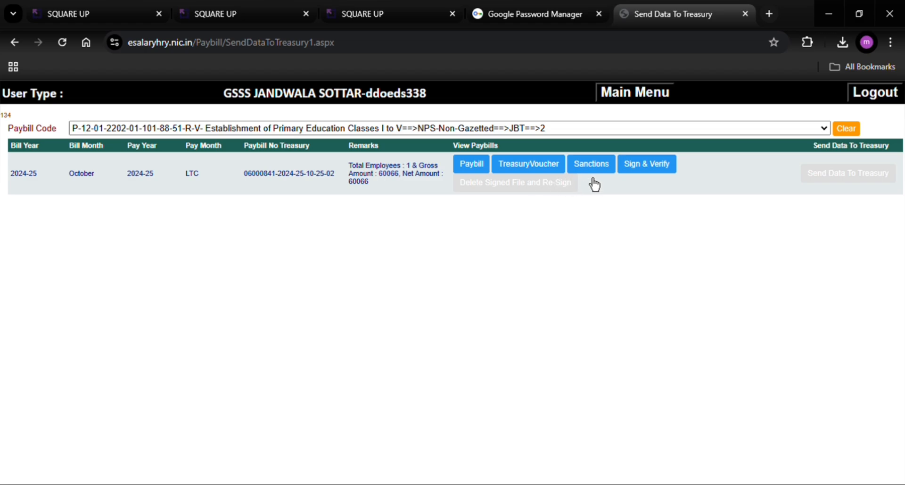
click(635, 175)
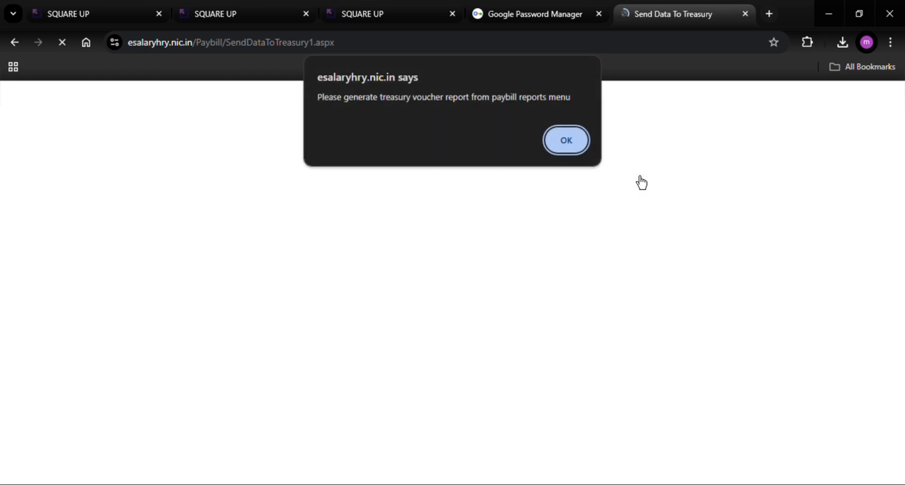
click(582, 151)
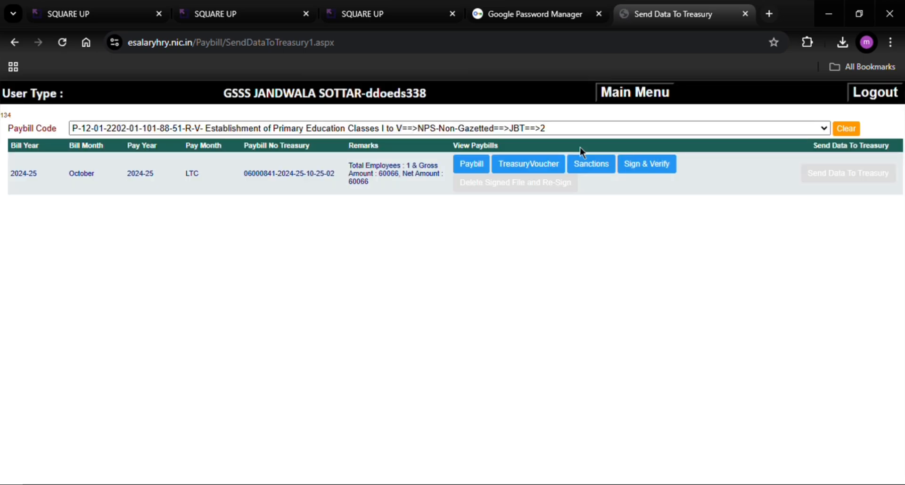